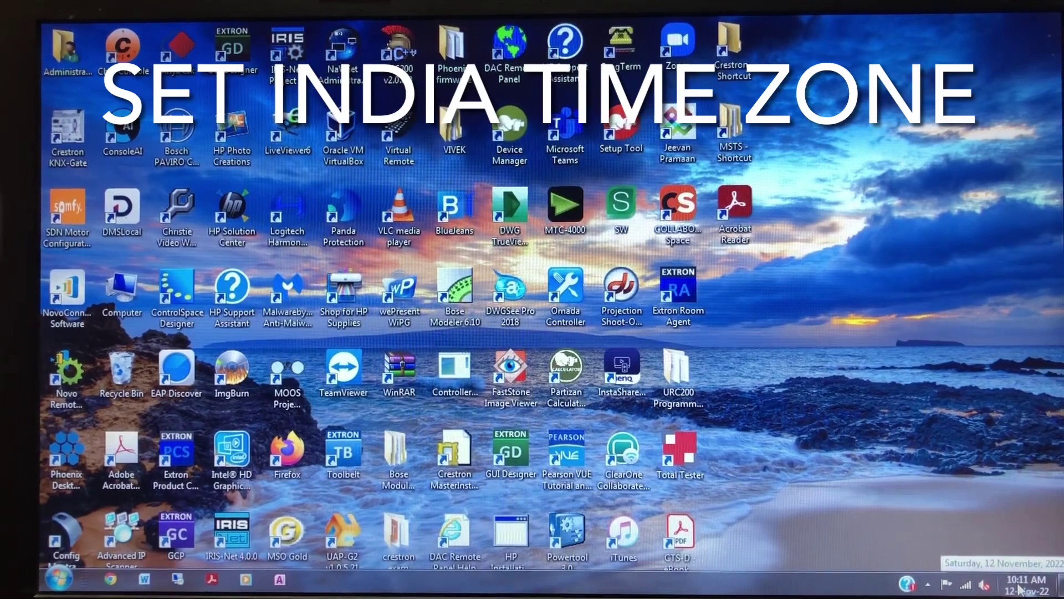
Change the Windows time zone to (UTC+05:30) Chennai, Kolkata, Mumbai, New Delhi and confirm it.
left_click(1020, 587)
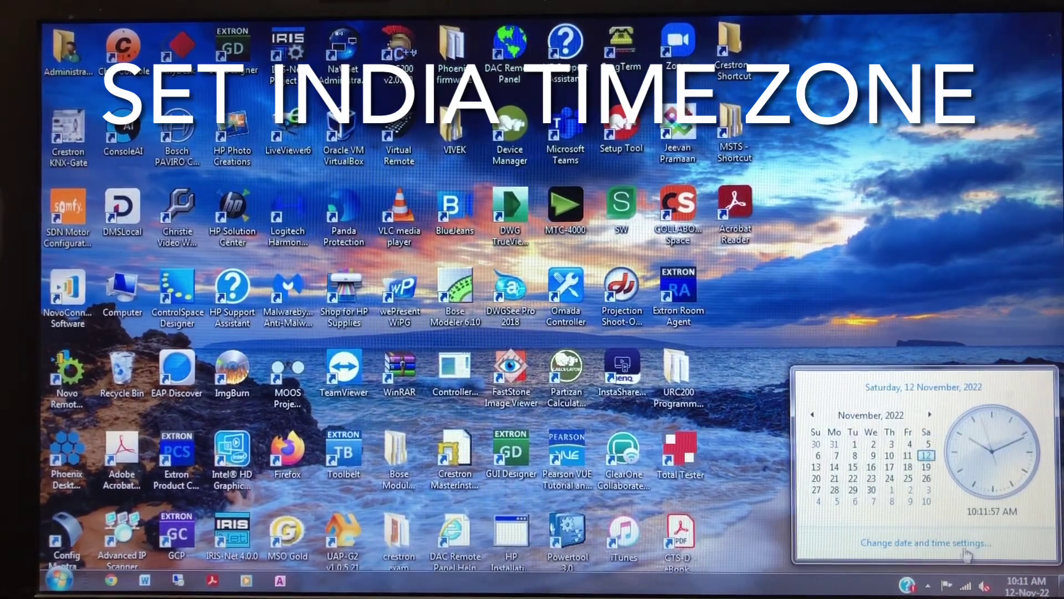
left_click(962, 543)
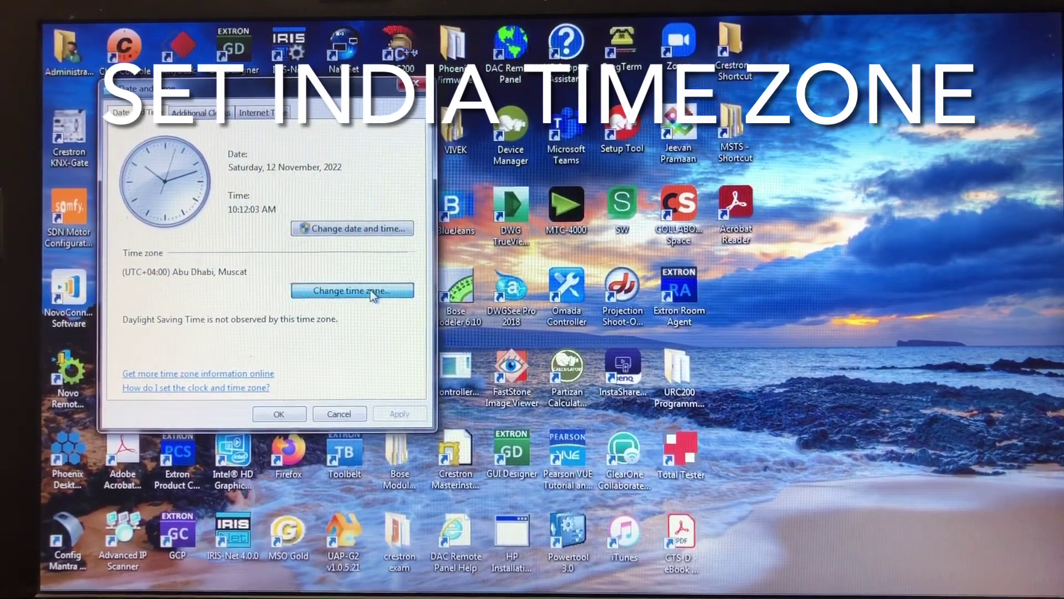
left_click(371, 293)
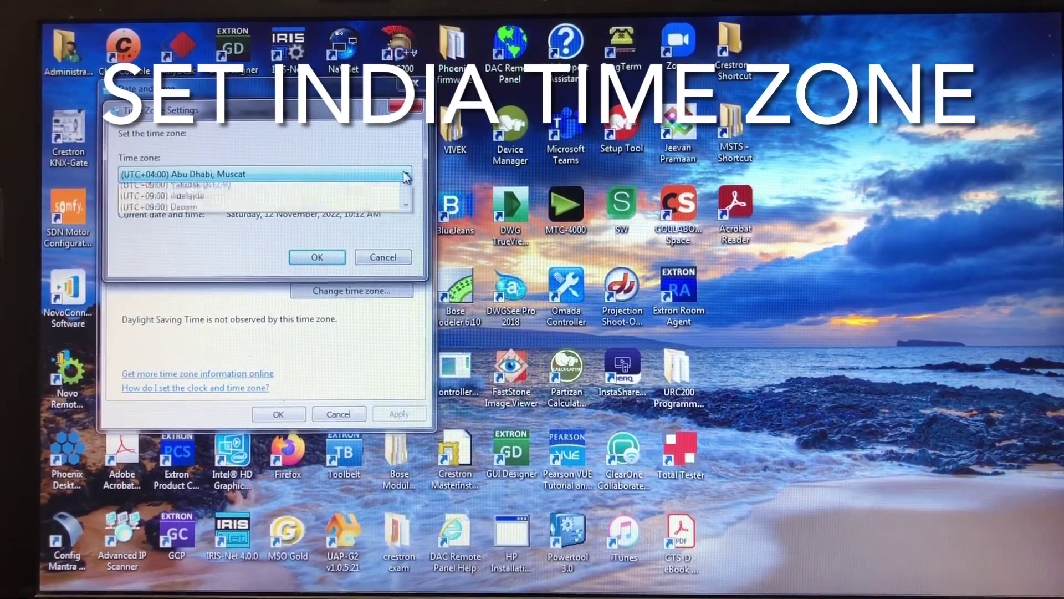
left_click(404, 173)
left_click(250, 321)
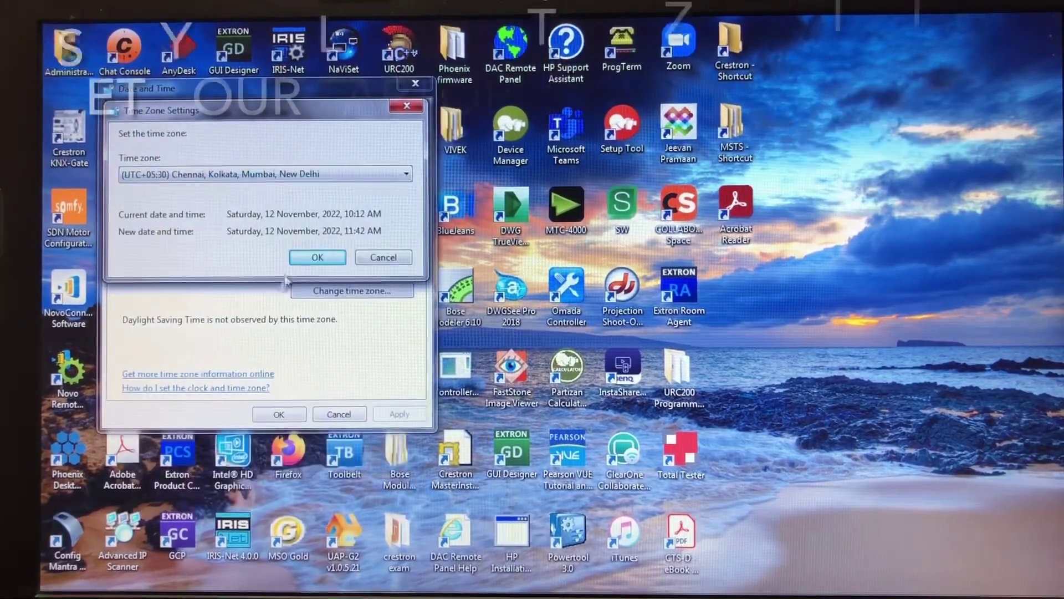
left_click(317, 256)
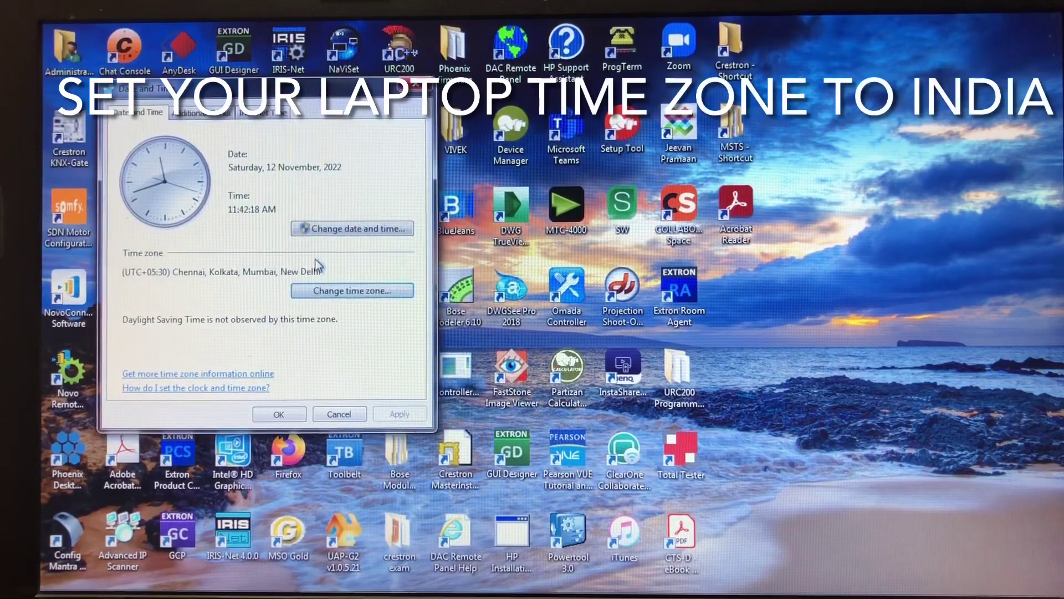
left_click(281, 416)
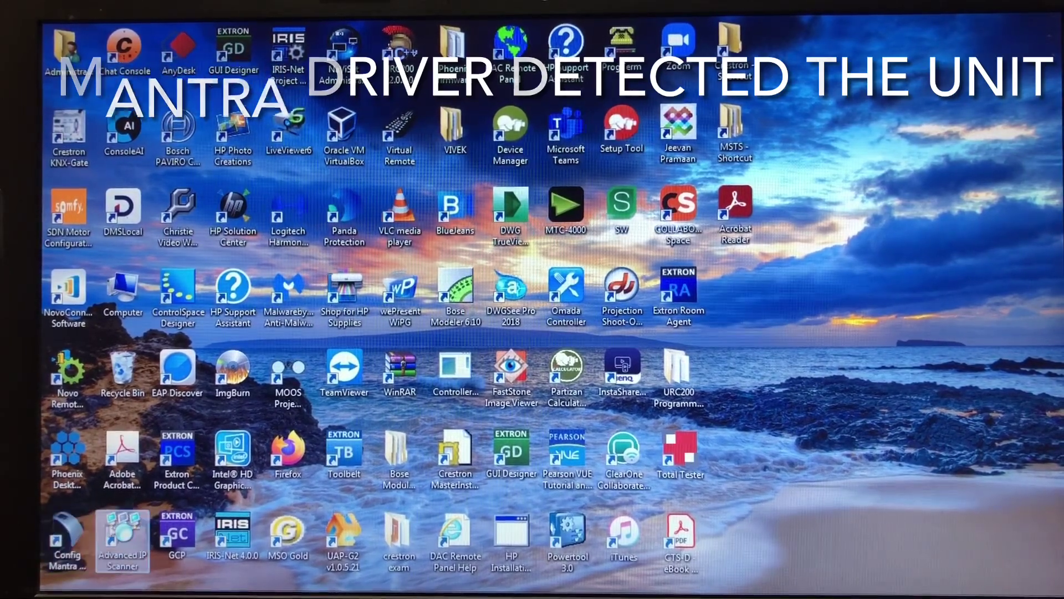
Launch Config Mantra from the desktop, then move its window aside as a narrow strip.
double_click(65, 538)
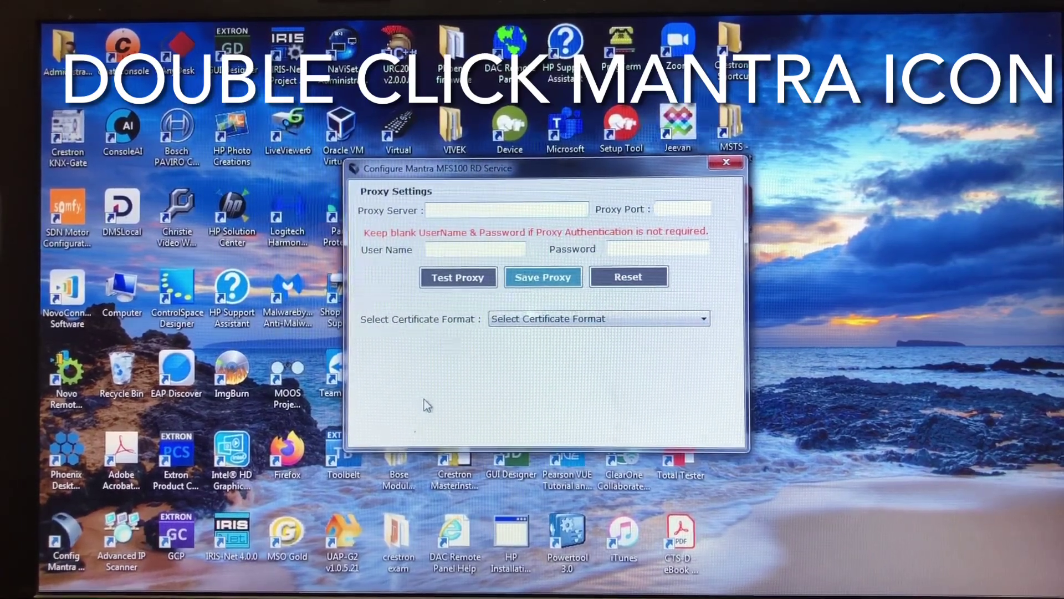
left_click_drag(480, 180, 713, 140)
left_click_drag(592, 190, 888, 162)
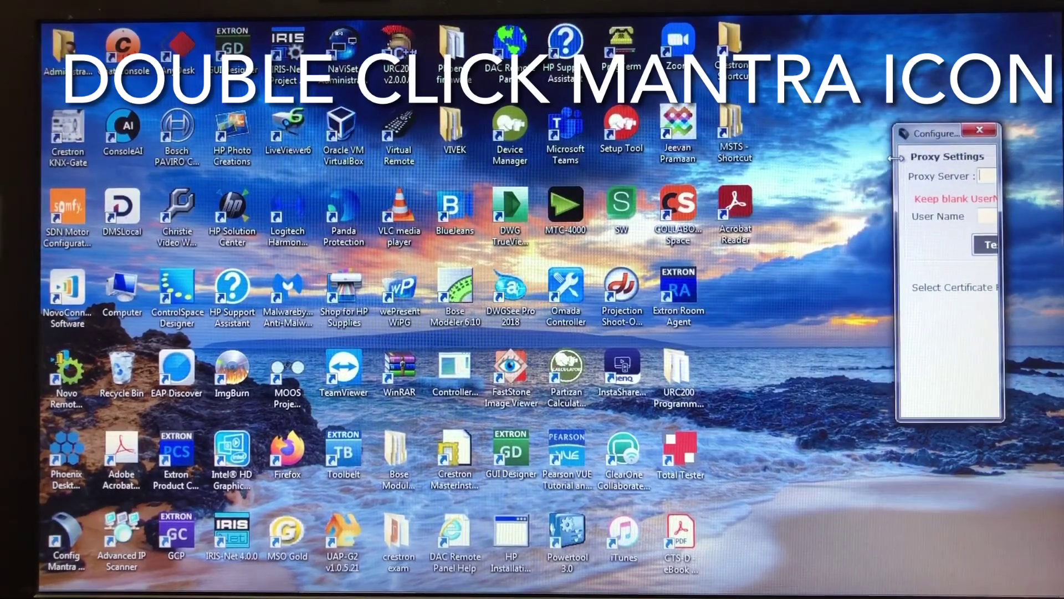
left_click_drag(888, 162, 898, 163)
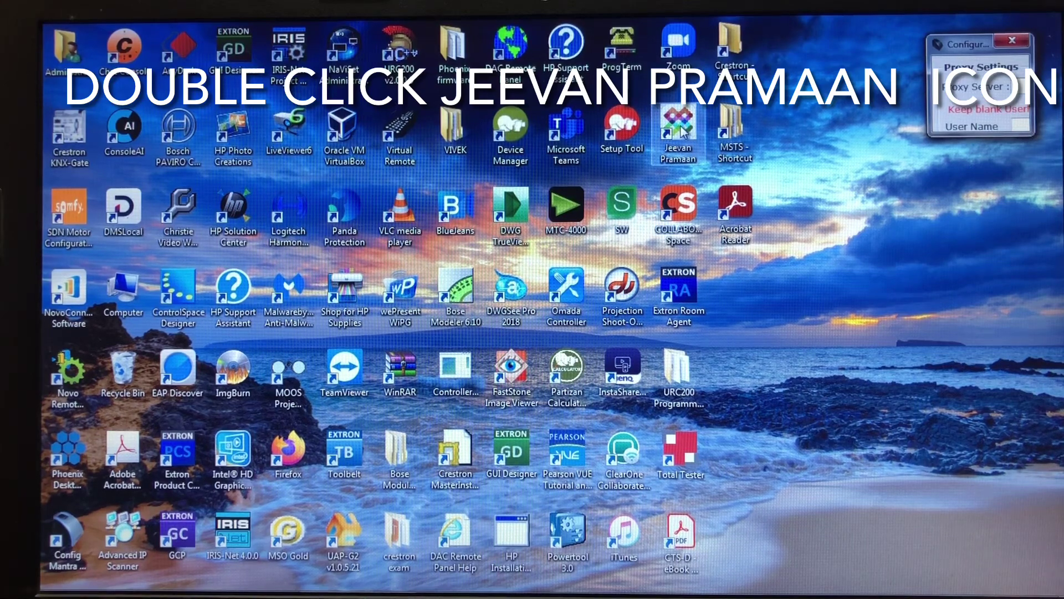
Start Jeevan Pramaan from its desktop icon and dismiss the JP-605 update-check error.
double_click(682, 130)
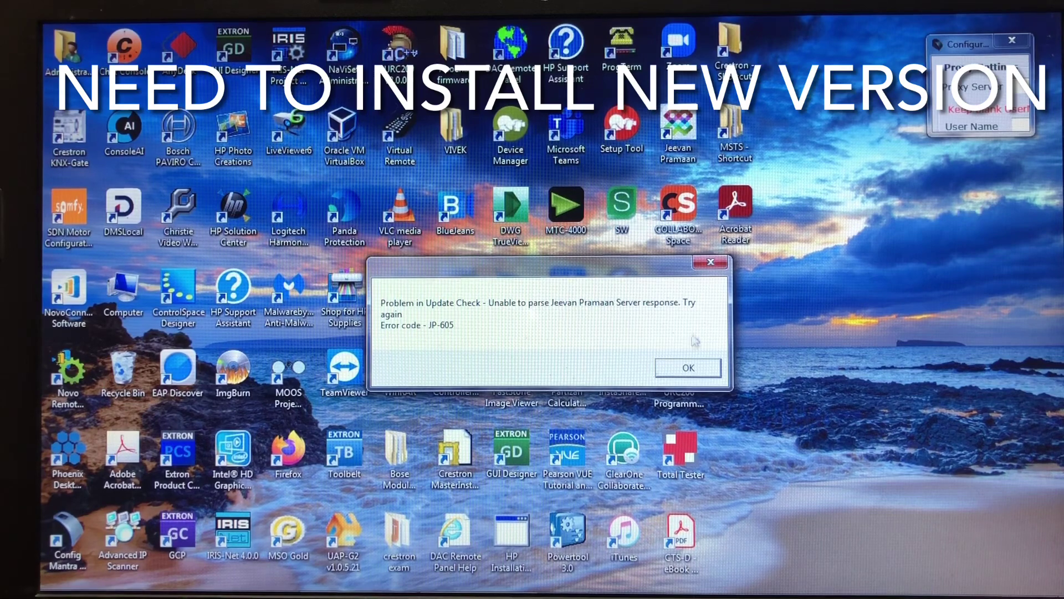
left_click(680, 369)
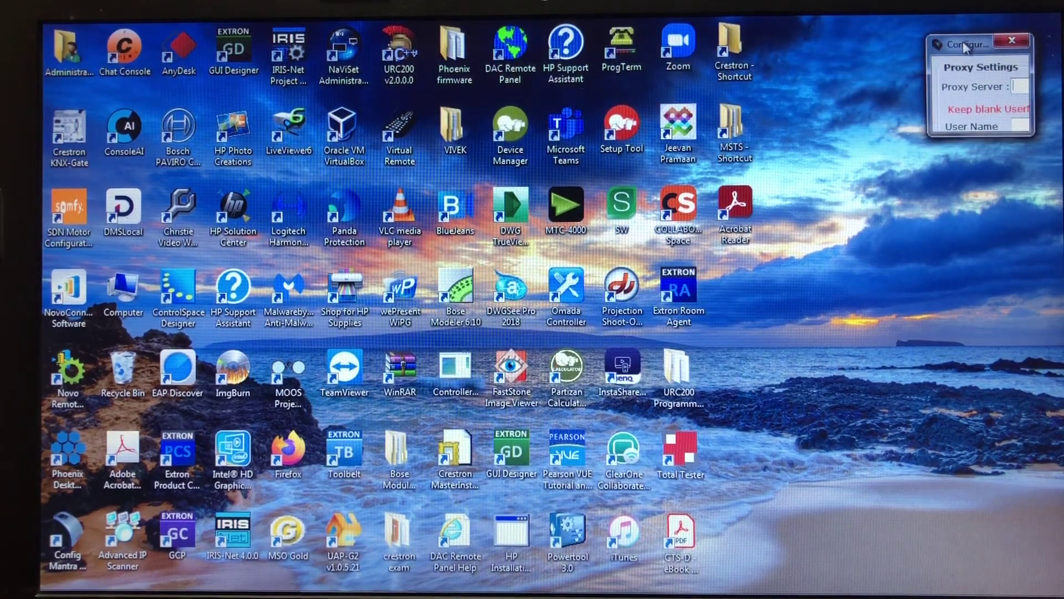
Enlarge the Configure Mantra window to show the proxy fields and drop down the certificate formats.
mouse_move(925, 89)
left_mouse_down()
mouse_move(555, 92)
mouse_move(477, 131)
left_mouse_up()
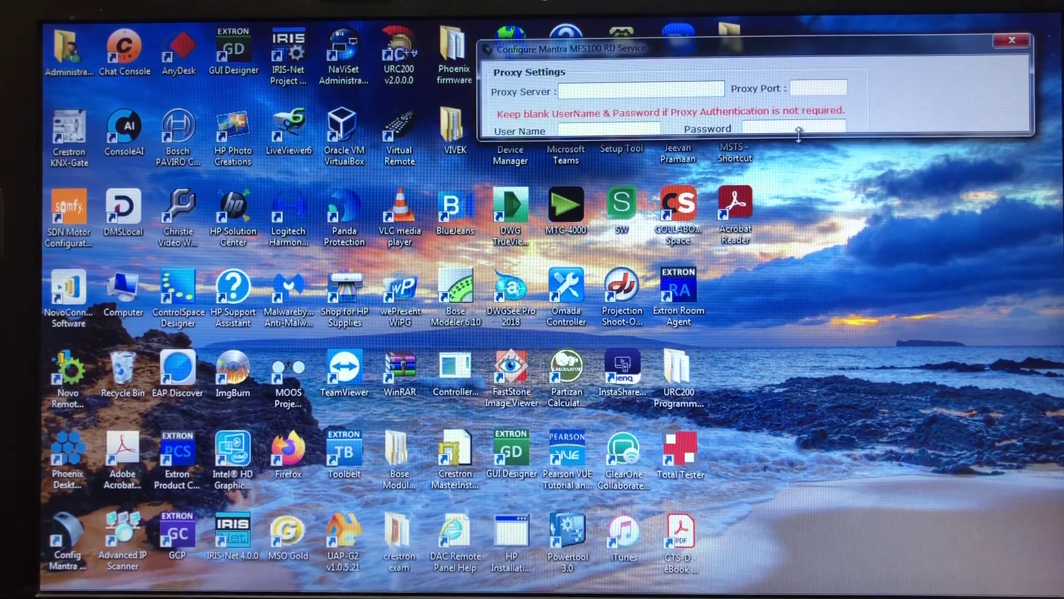
left_click_drag(798, 134, 798, 271)
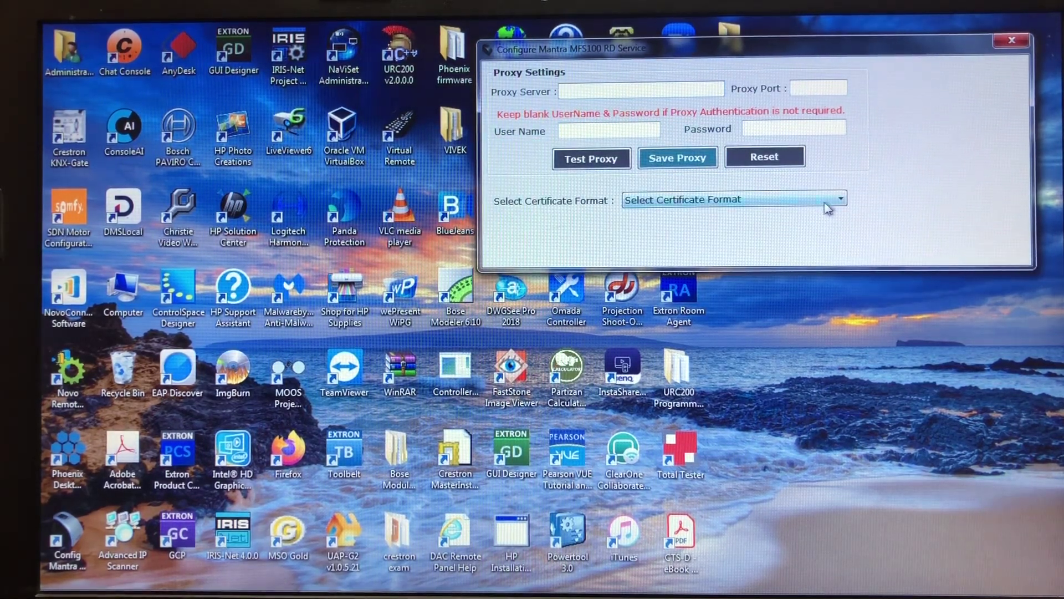
left_click(843, 201)
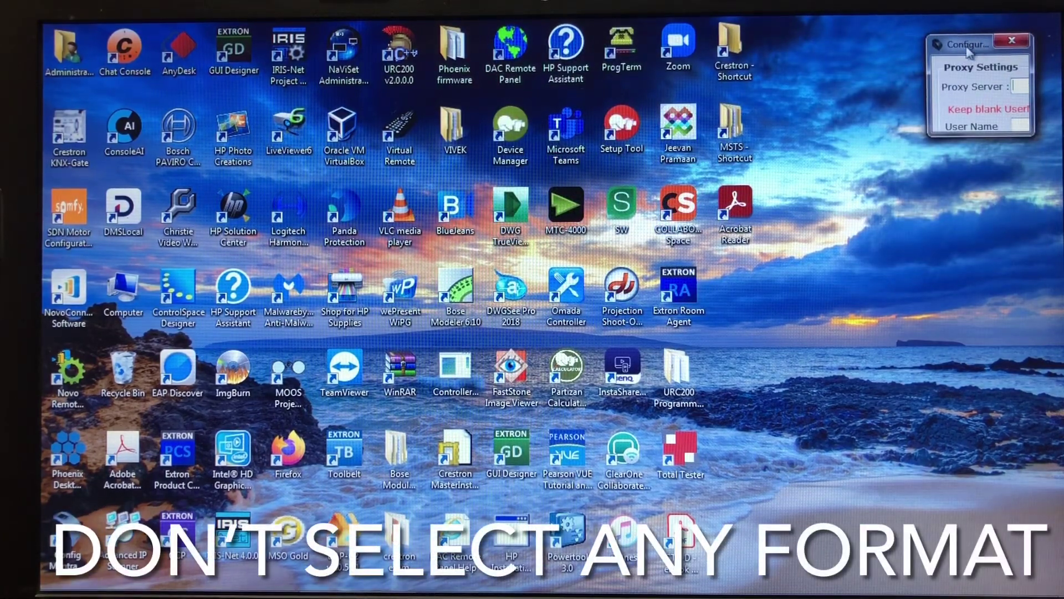
left_click_drag(929, 90, 478, 89)
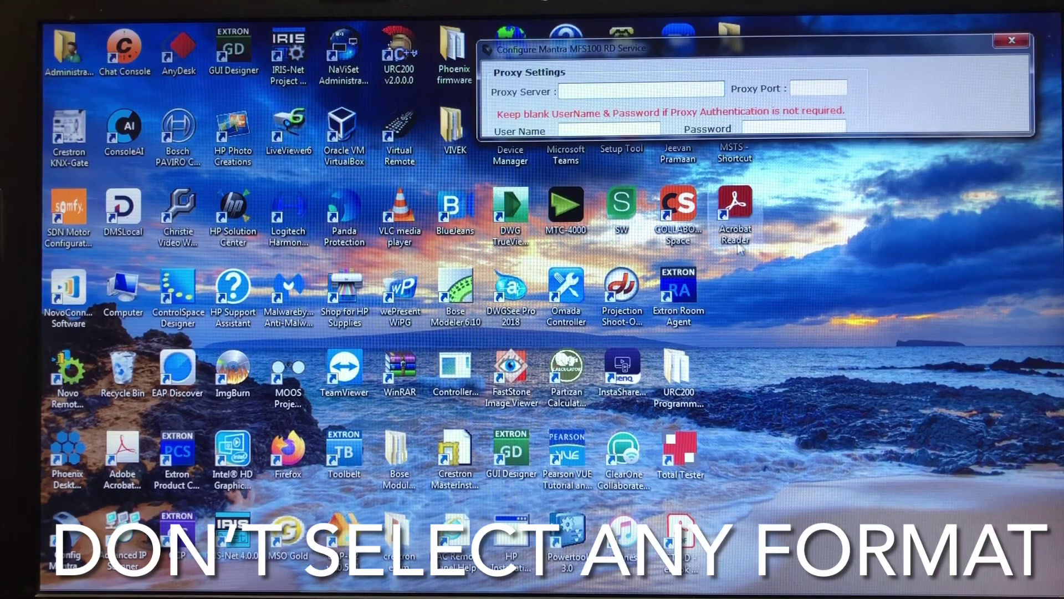
left_click_drag(797, 133, 775, 266)
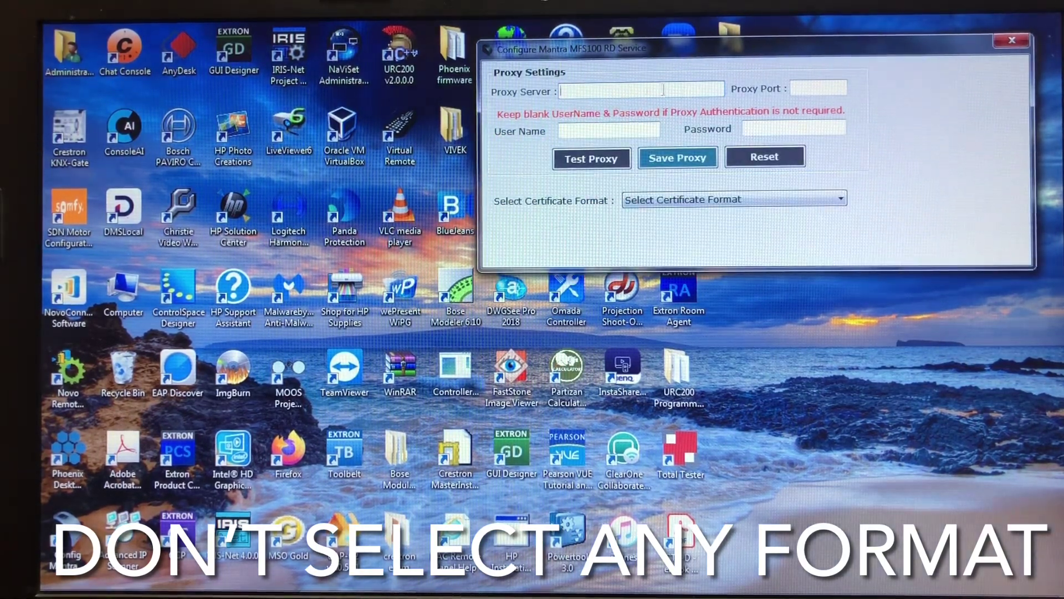
left_click(842, 200)
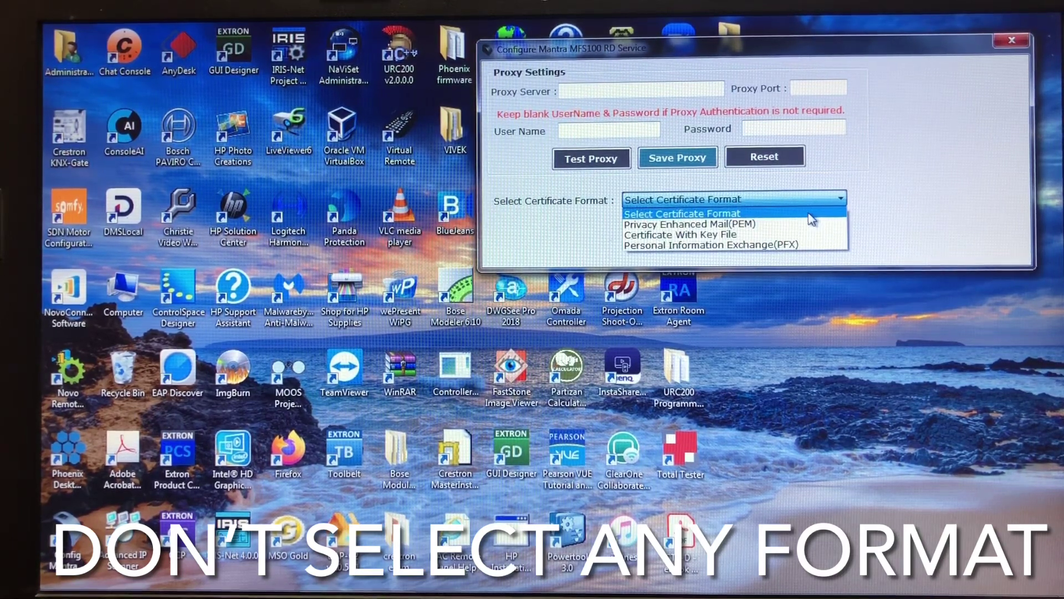
left_click(791, 235)
left_click(789, 214)
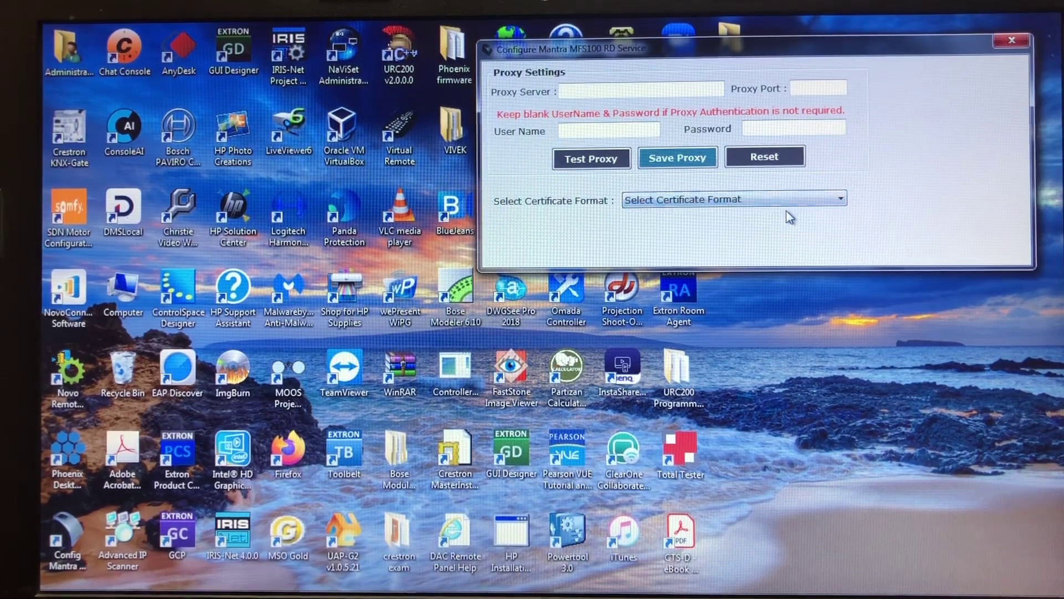
left_click(603, 162)
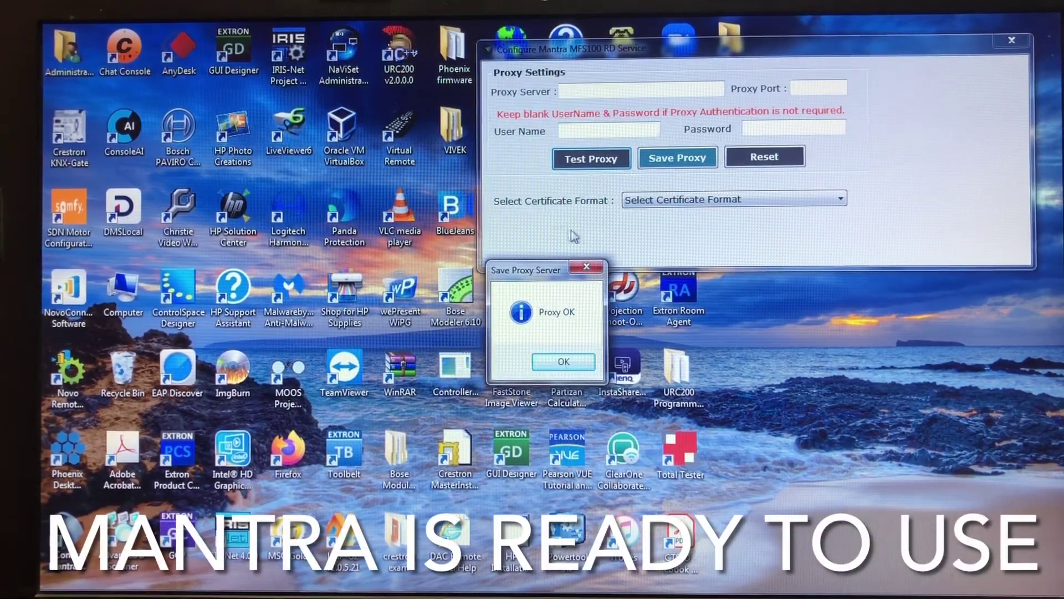
left_click(565, 364)
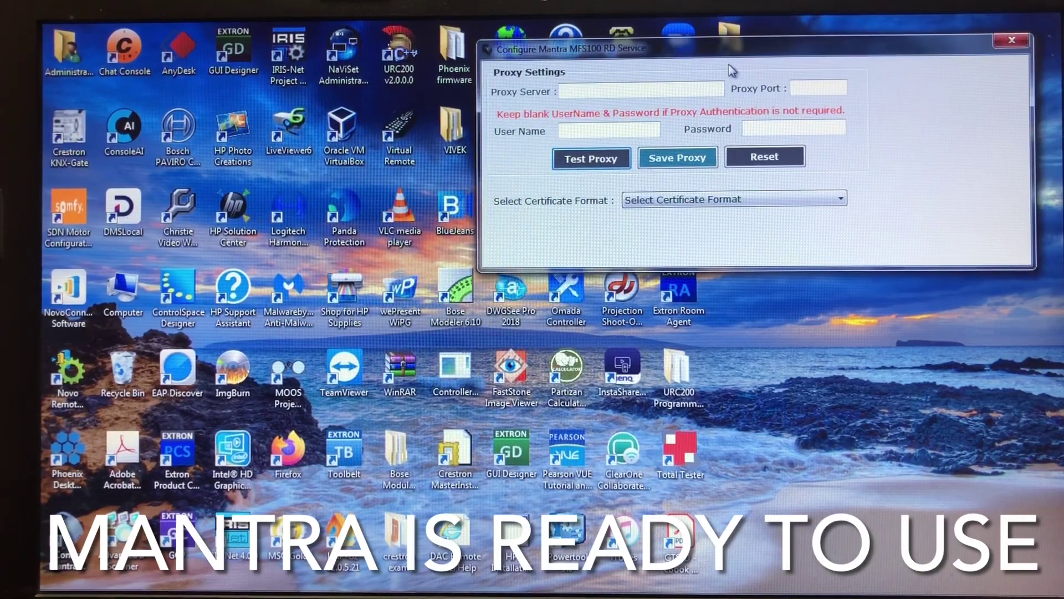
left_click_drag(734, 65, 752, 113)
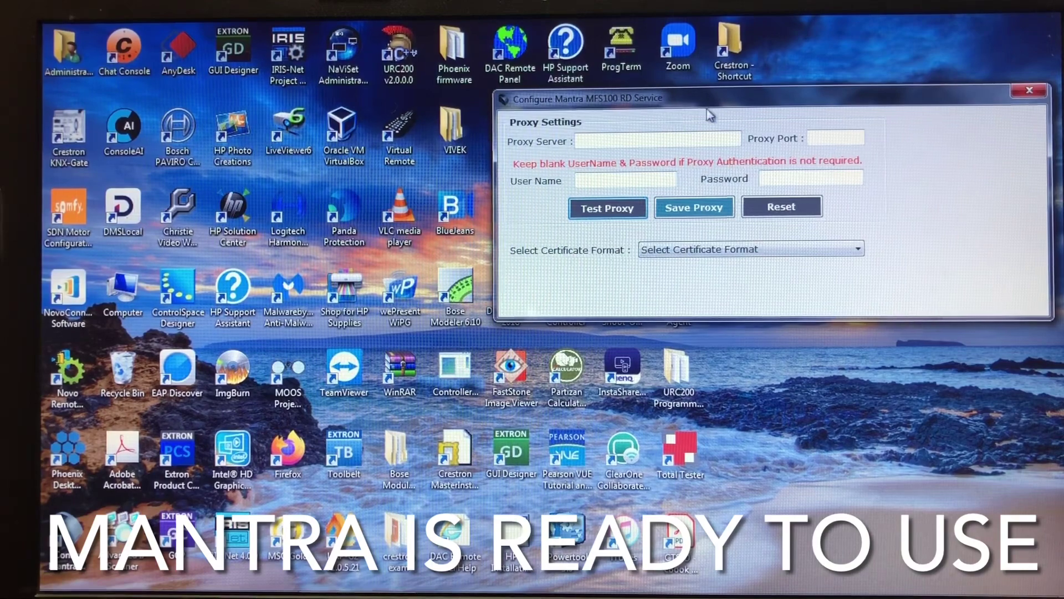
left_click_drag(603, 104, 996, 85)
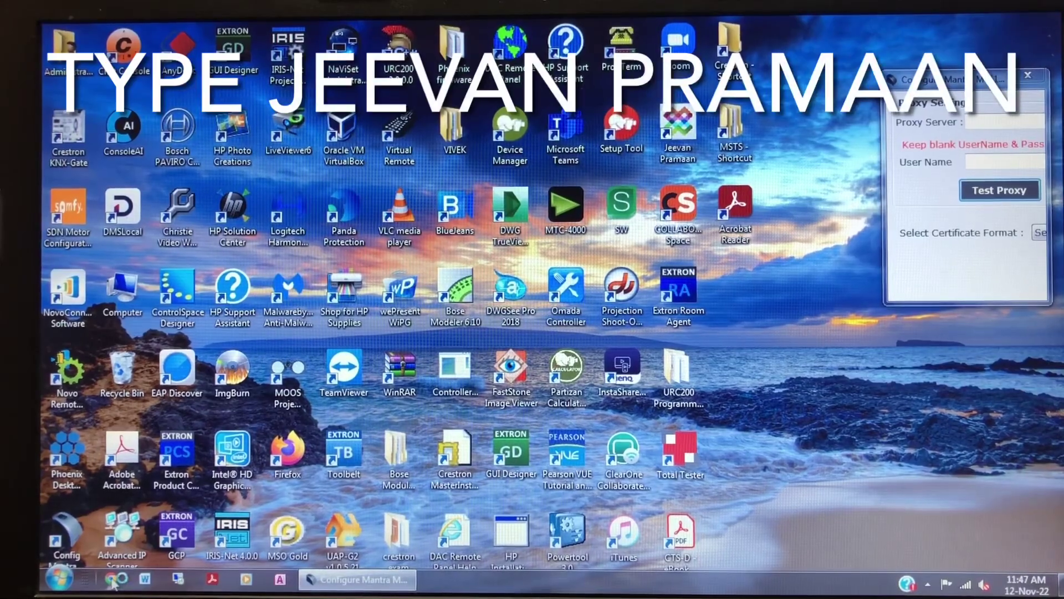
Search Google in Chrome for 'jeevan pramaan' using the suggested query.
left_click(111, 580)
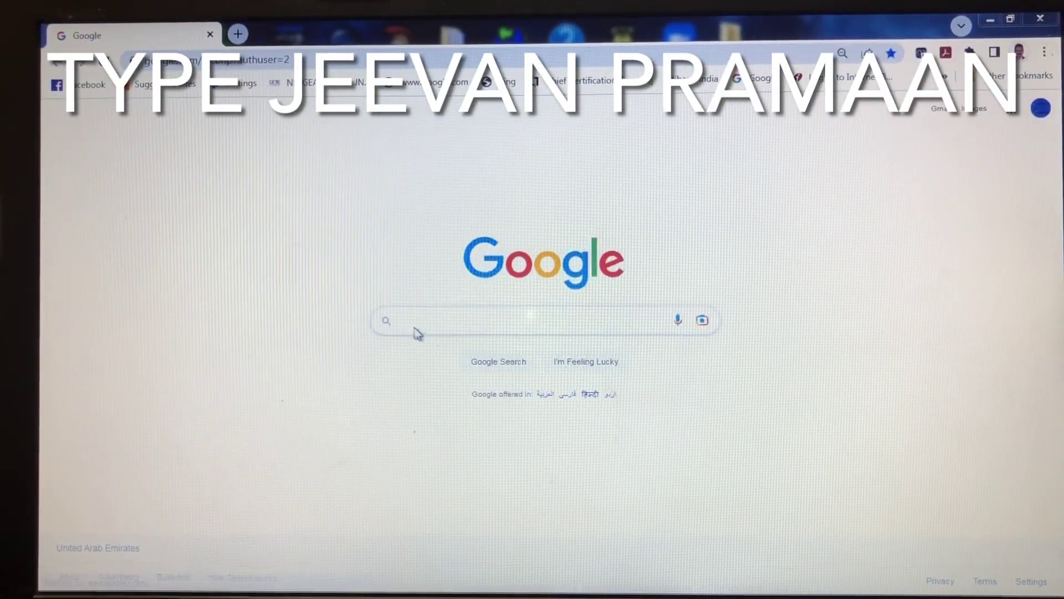
left_click(410, 321)
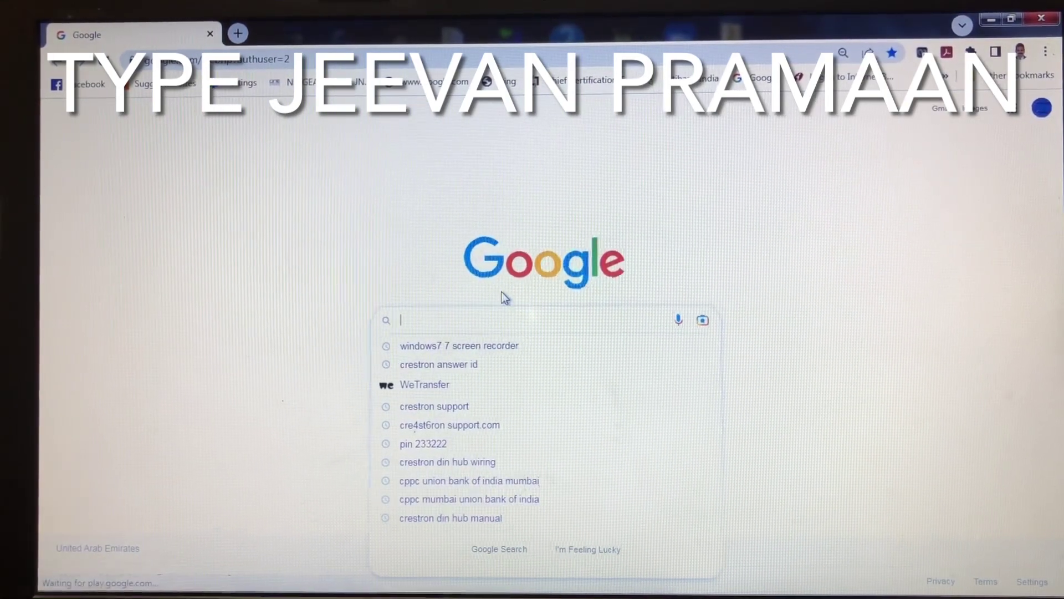
type("jee")
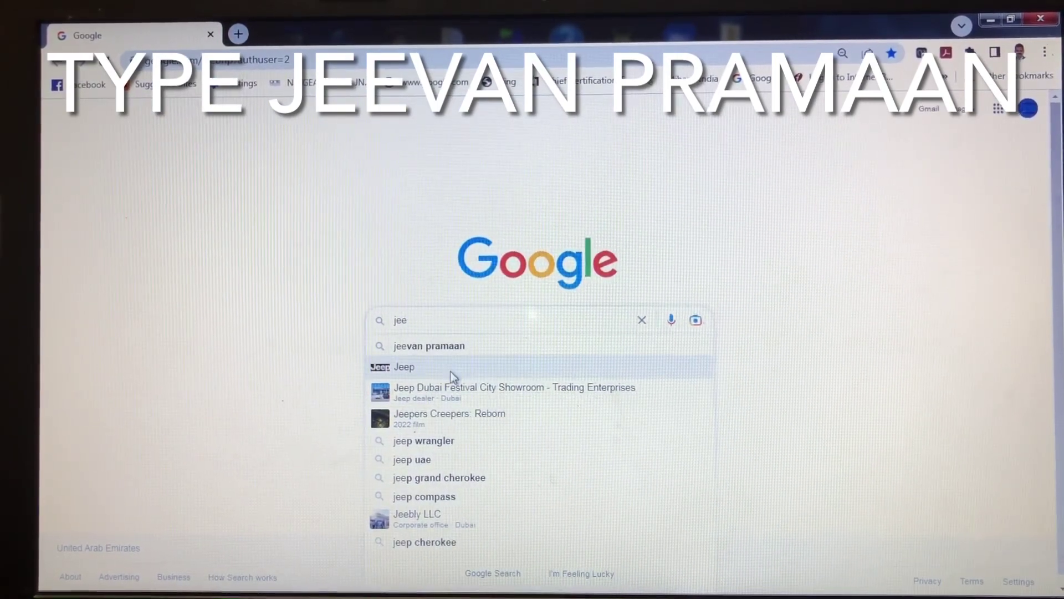
left_click(442, 346)
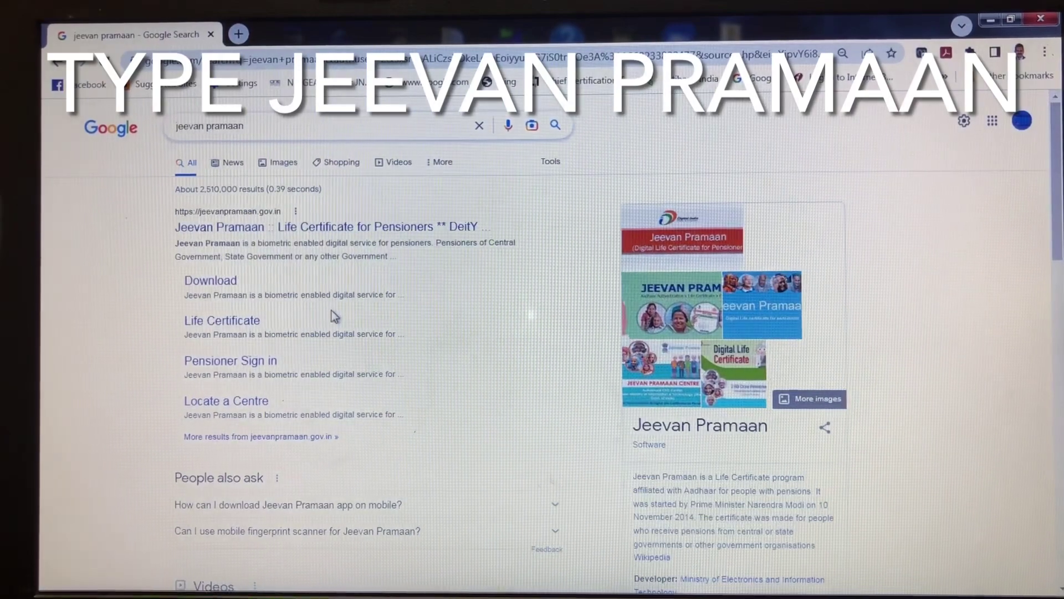
Go to the Jeevan Pramaan Download page and begin entering an email address.
left_click(212, 280)
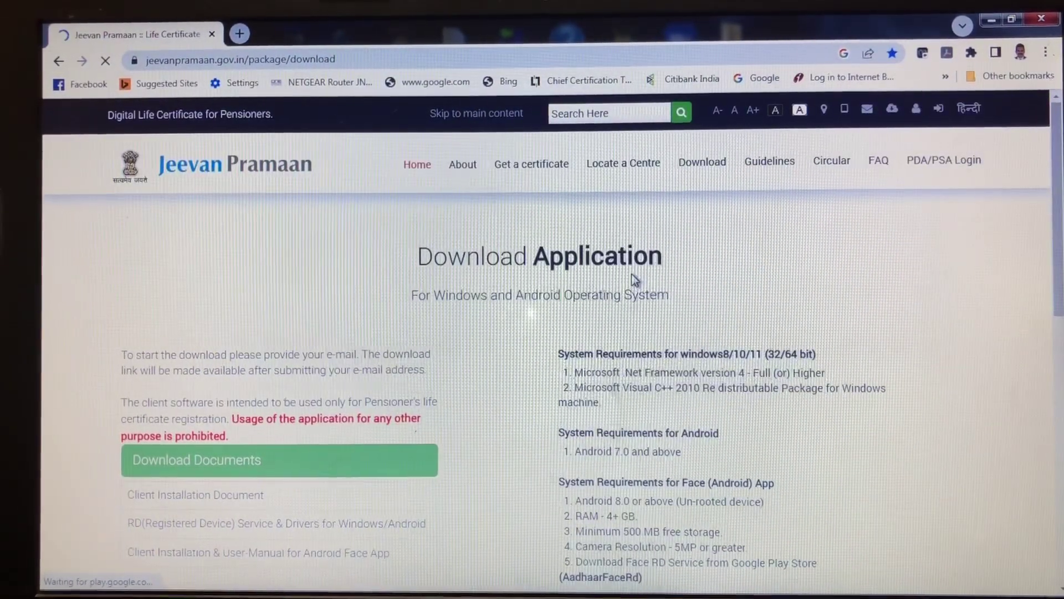
scroll(630, 274, "down", 2)
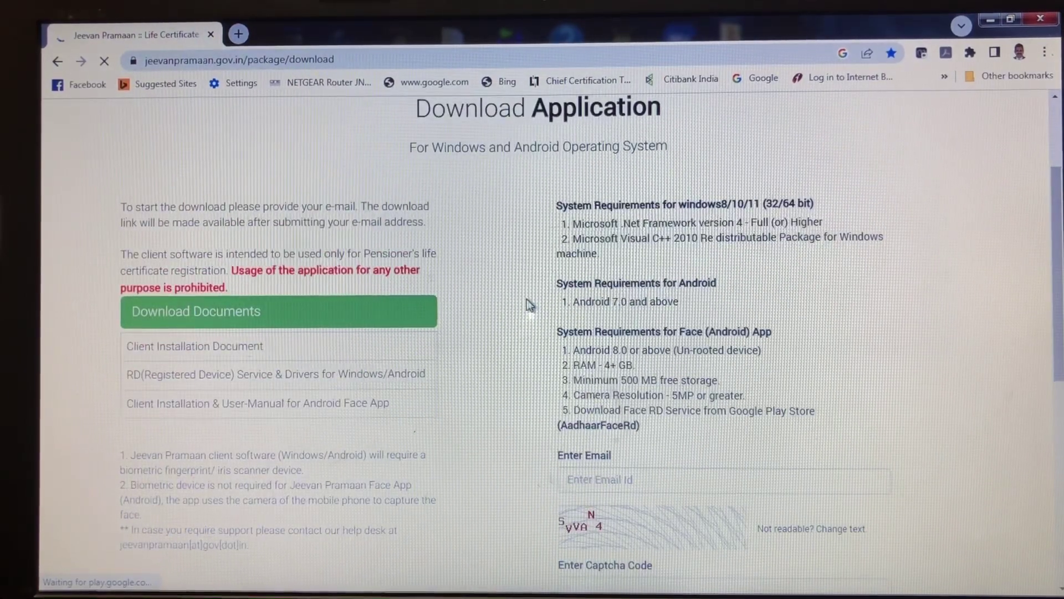
scroll(527, 299, "down", 1)
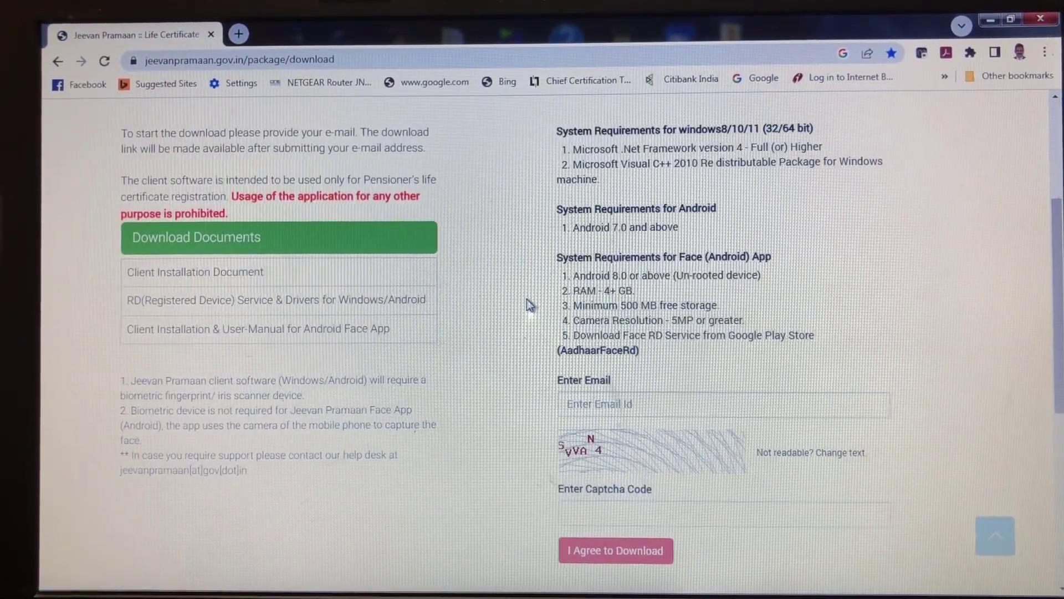
scroll(530, 305, "down", 1)
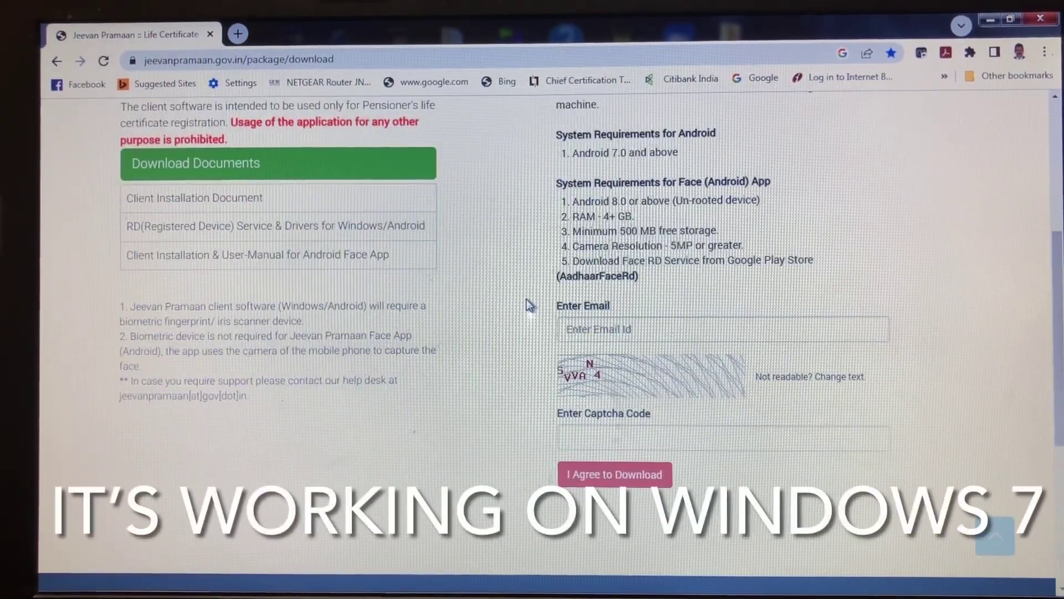
scroll(526, 306, "up", 1)
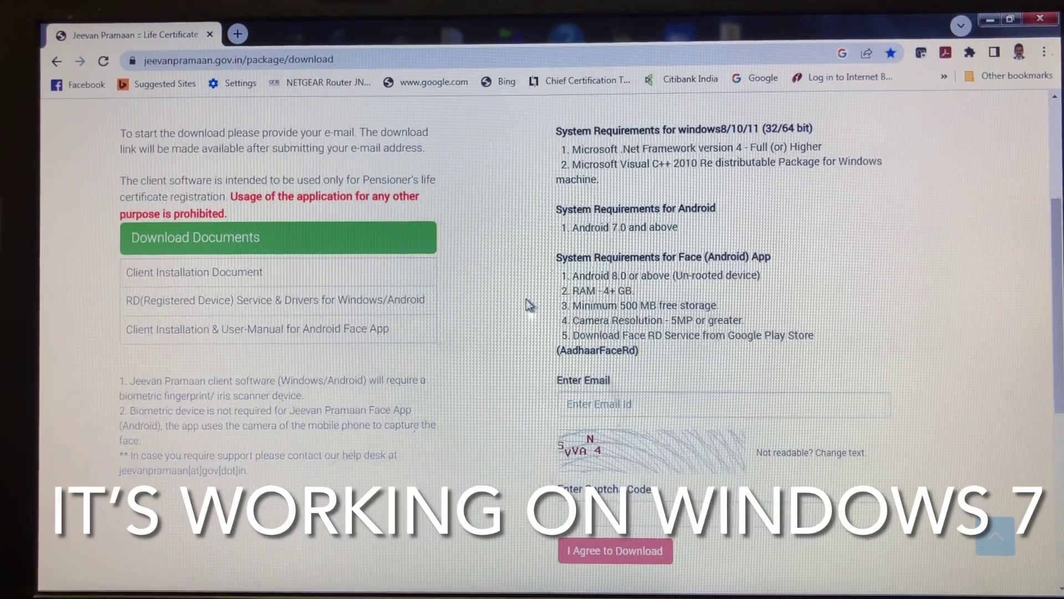
scroll(527, 306, "down", 2)
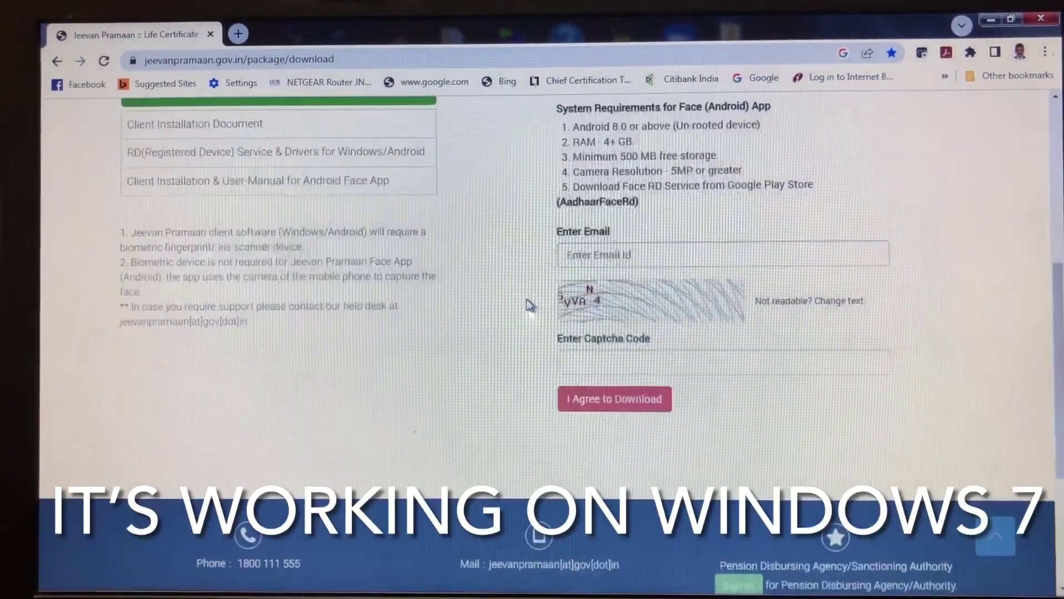
scroll(526, 305, "up", 2)
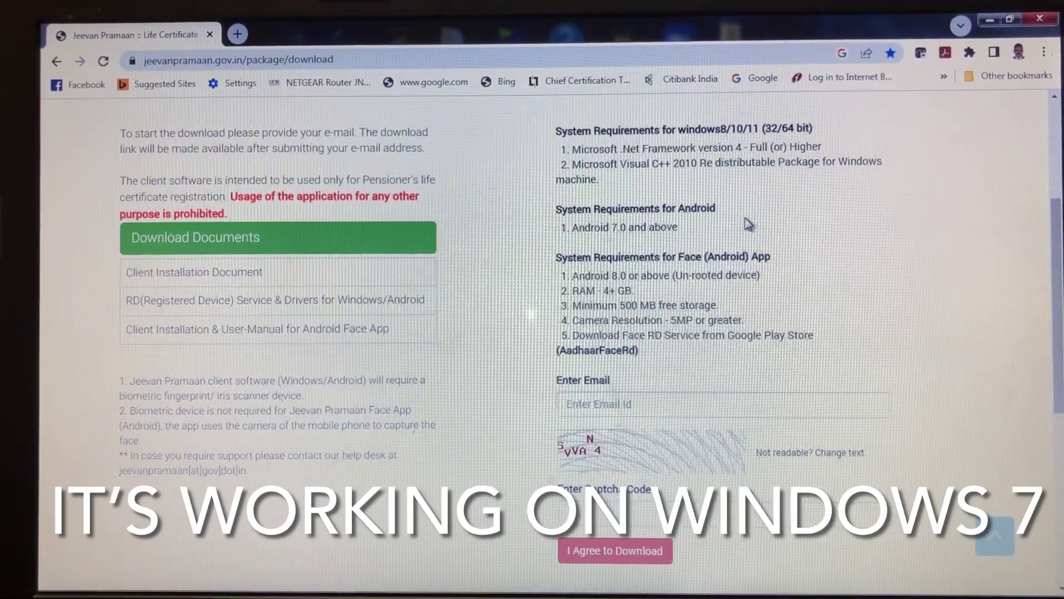
scroll(747, 223, "up", 1)
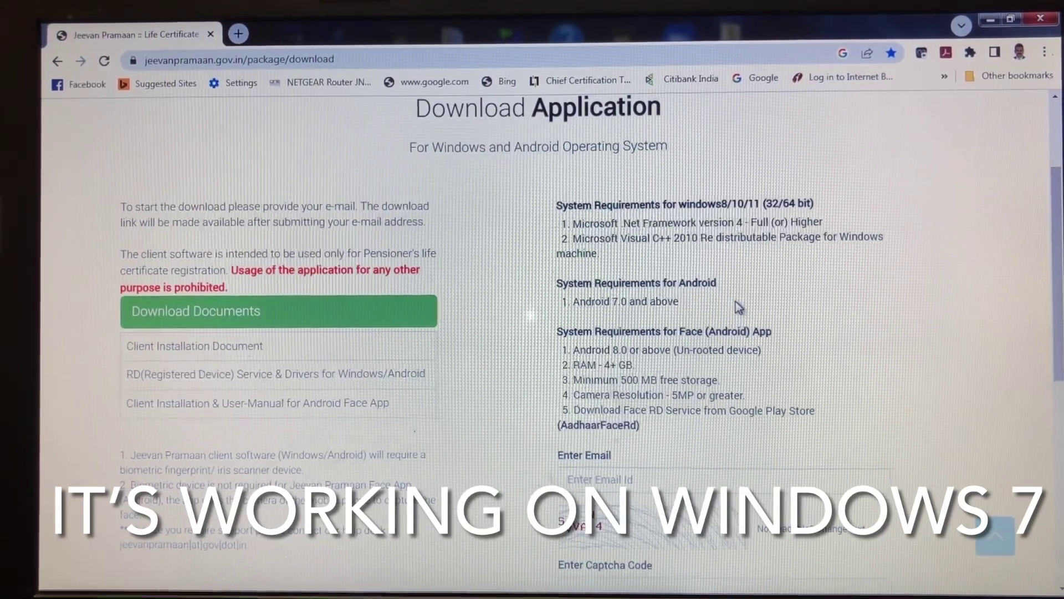
scroll(736, 308, "down", 2)
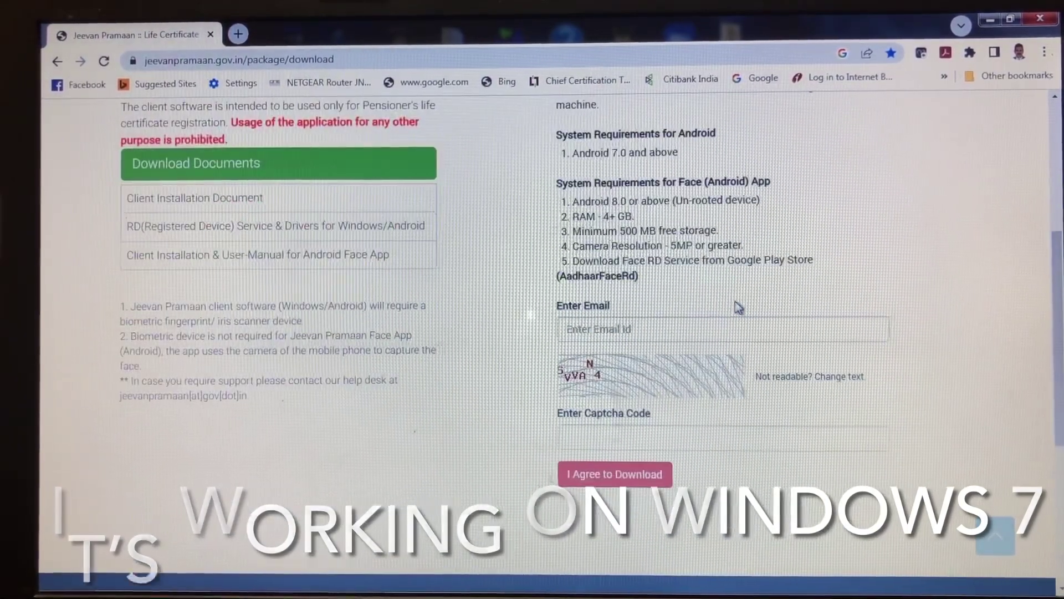
left_click(586, 328)
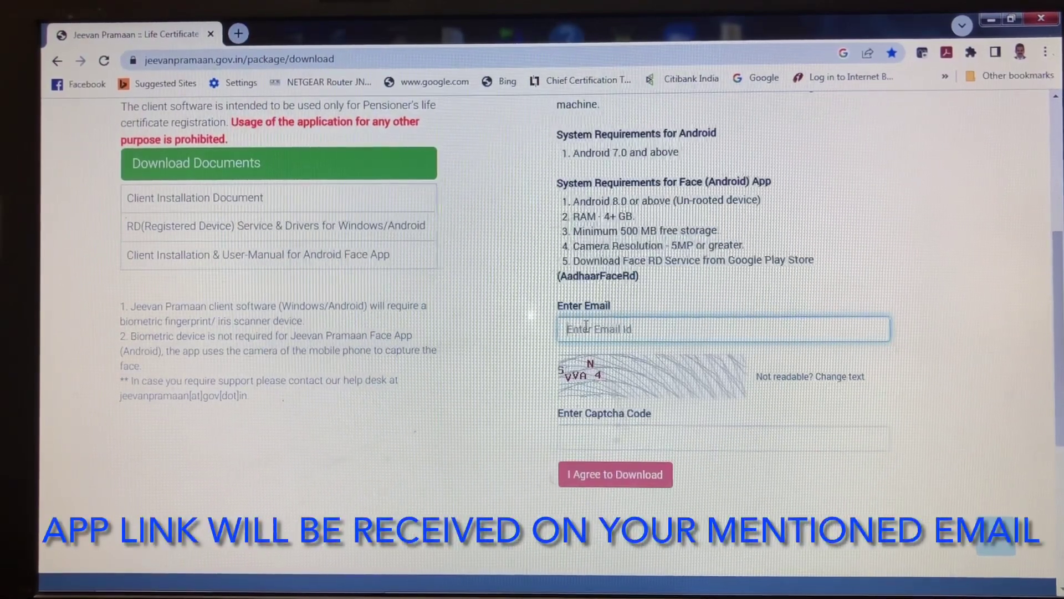
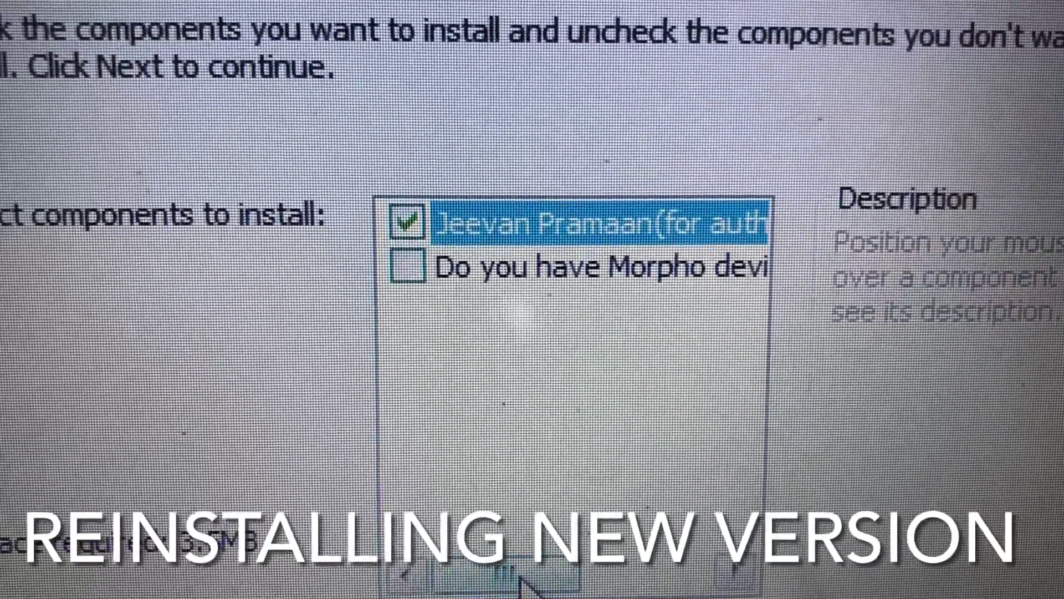
mouse_move(528, 579)
left_mouse_down()
mouse_move(641, 580)
mouse_move(516, 578)
left_mouse_up()
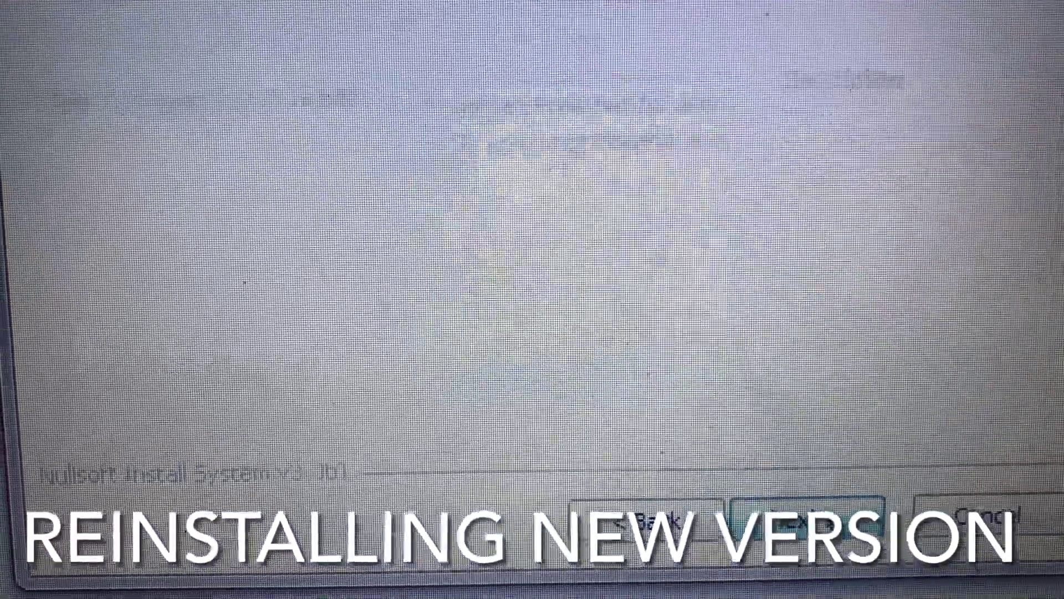
Leave the Jeevan Pramaan component checked on Choose Components and continue to the next page.
left_click(819, 503)
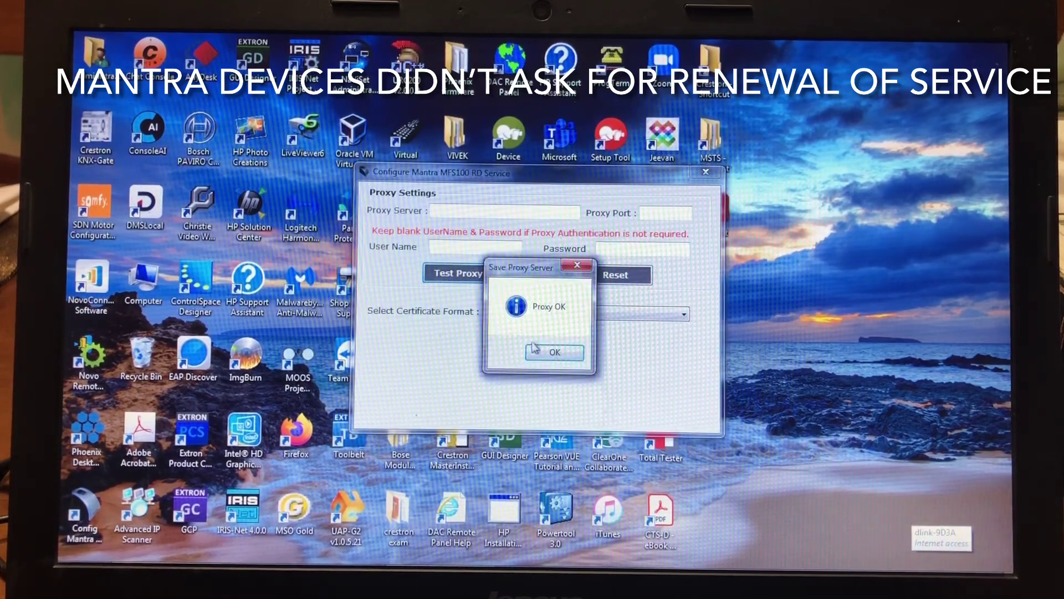
Dismiss the Proxy OK message and drag the RD Service window to the right.
left_click(545, 353)
left_click_drag(504, 177, 866, 120)
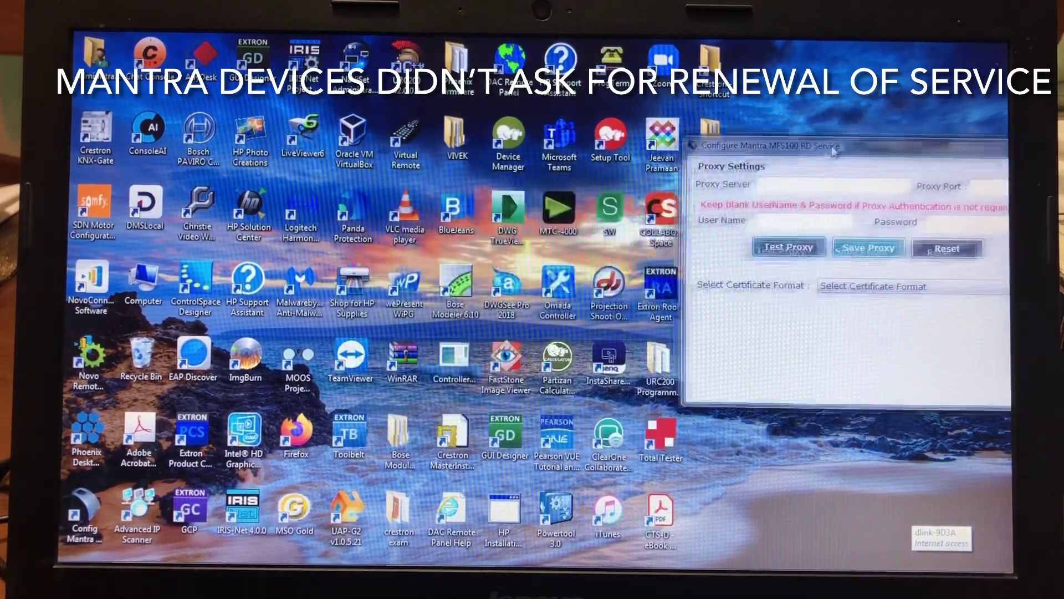
left_click_drag(716, 154, 852, 155)
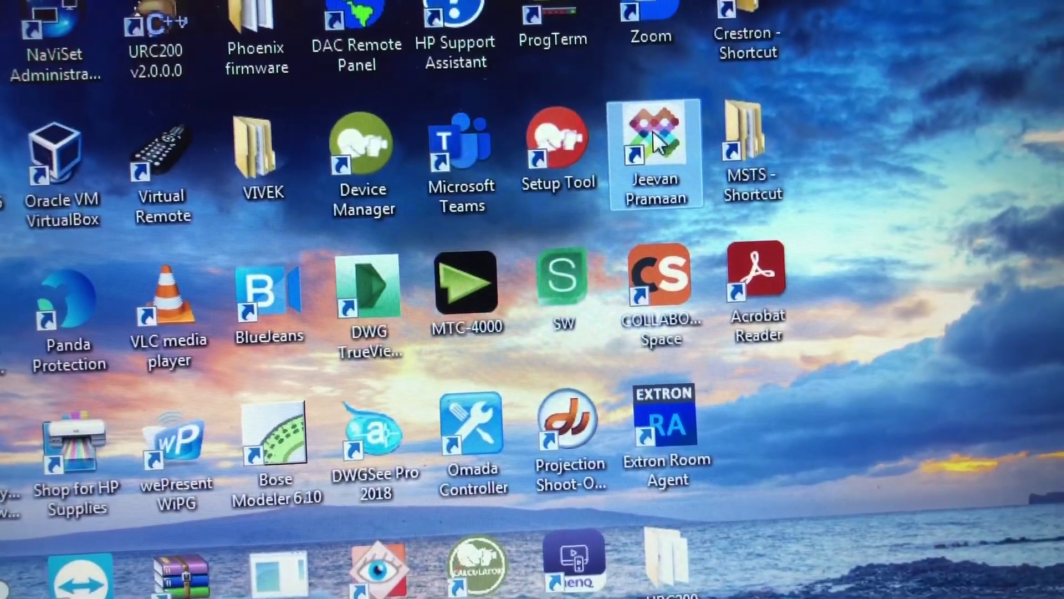
Relaunch Jeevan Pramaan from its desktop shortcut to reach Pensioner Authentication.
double_click(650, 161)
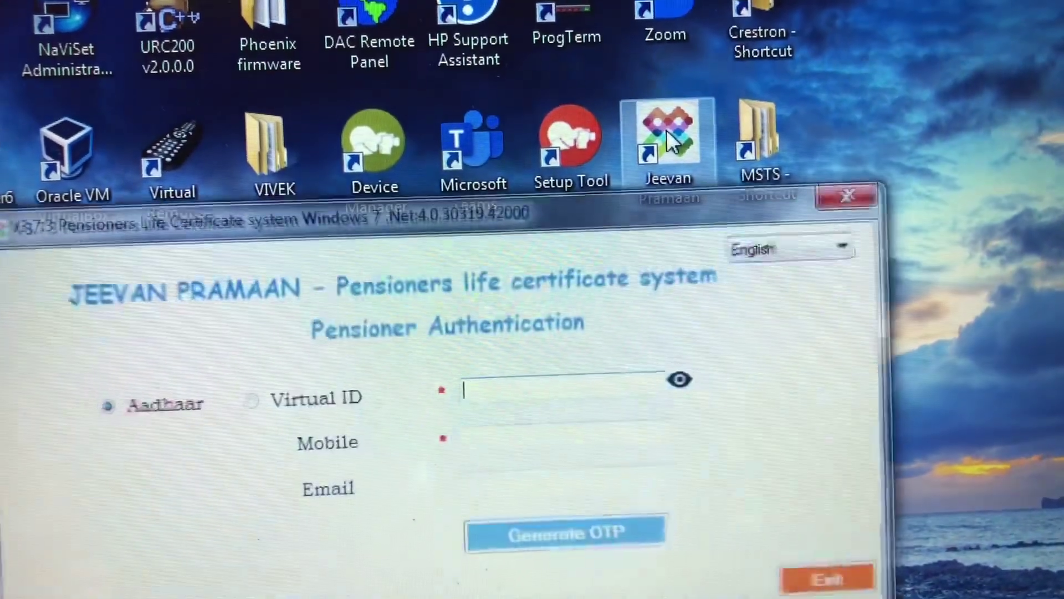